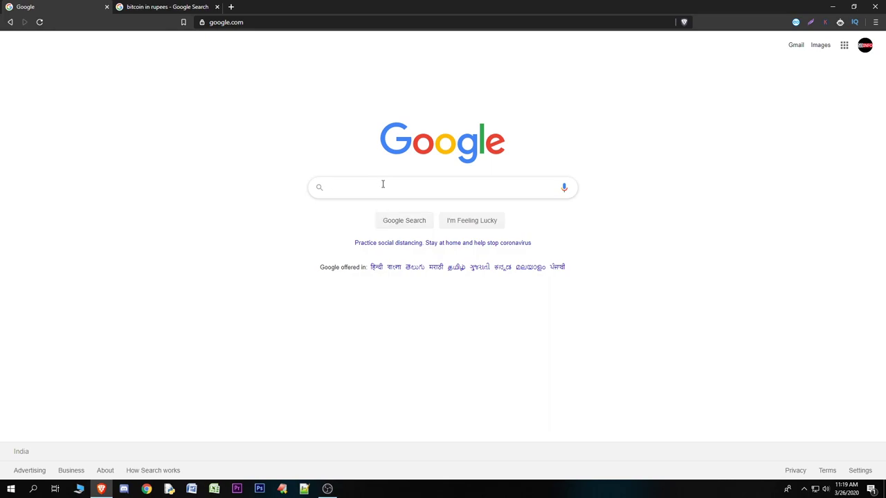
Step: Search Google for 'localbitcoin', open localbitcoins.com, and go to the 'Sign up free' registration page
text(oa)
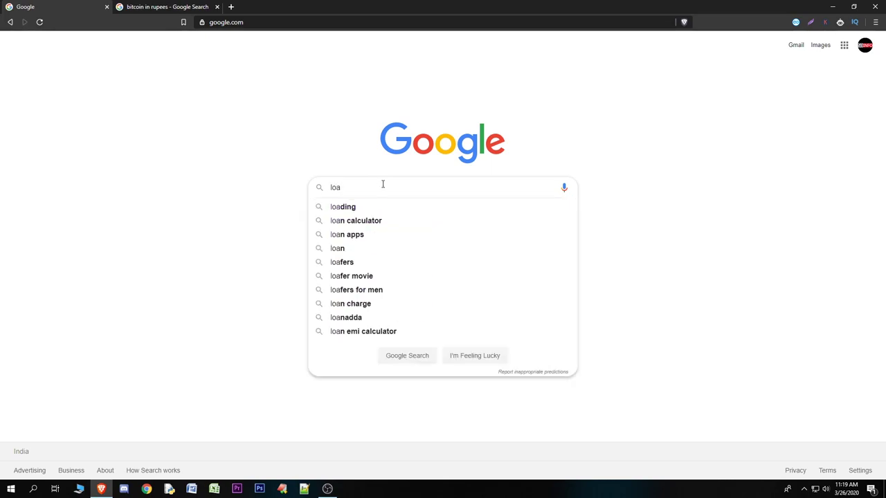
key(BackSpace)
text(calbitcoin)
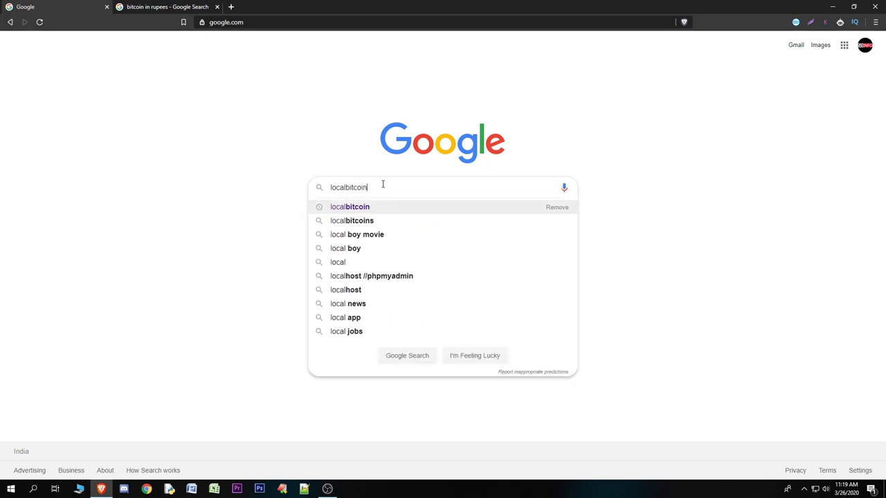
key(Return)
click(315, 130)
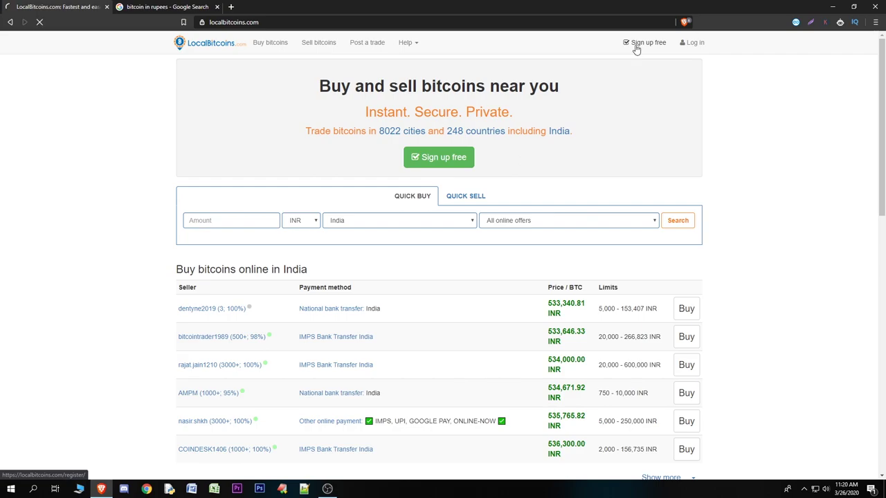
click(635, 46)
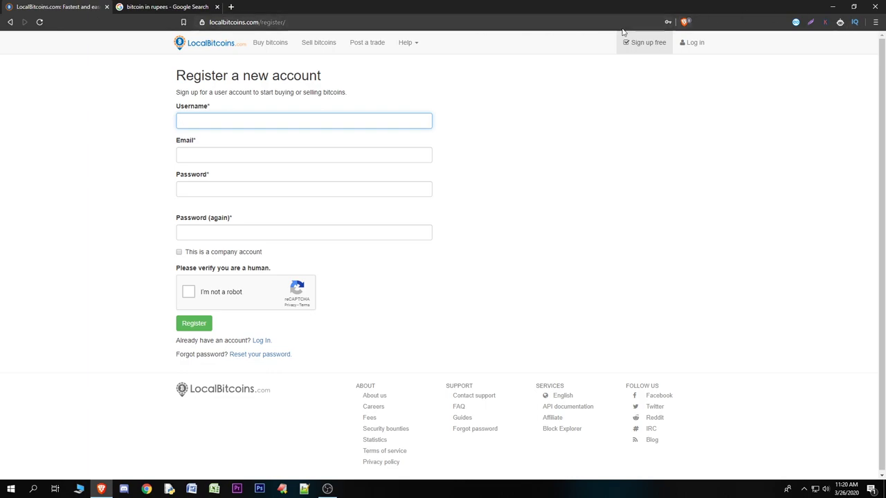
Step: Go to the log-in page and fill in the saved account credentials
click(692, 44)
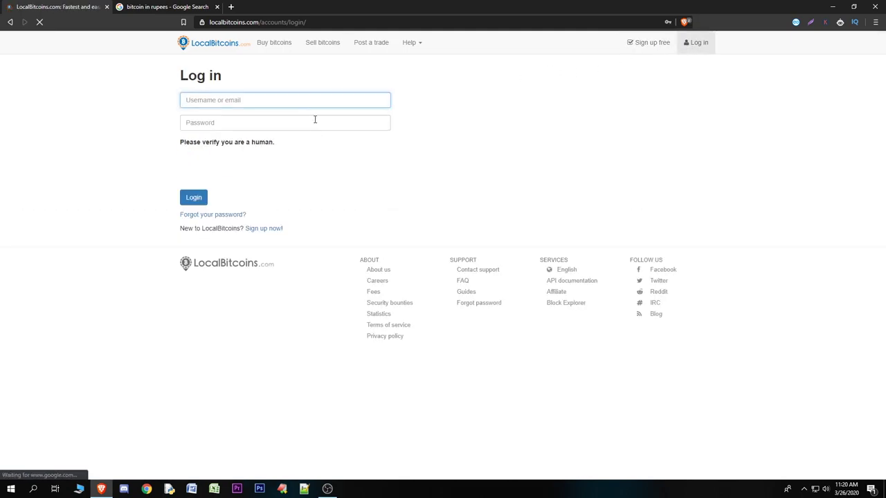
click(314, 119)
click(250, 145)
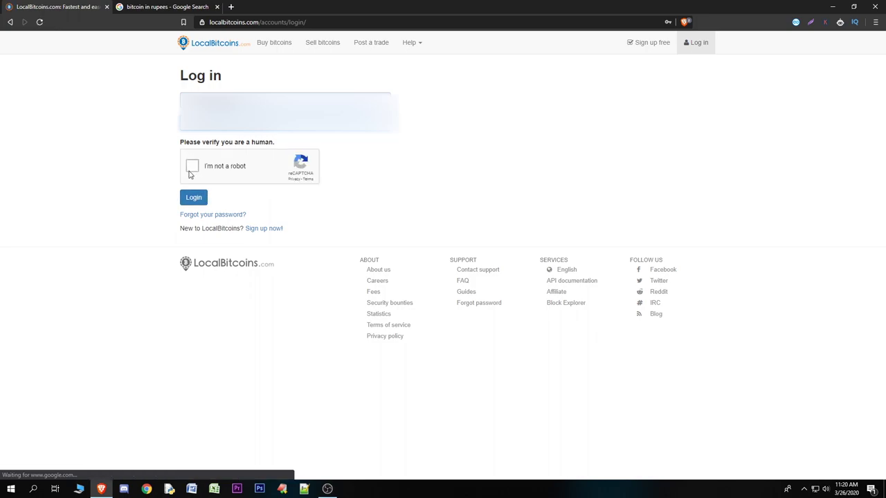
Step: Pass the 'I'm not a robot' traffic-lights captcha and submit the login
click(193, 167)
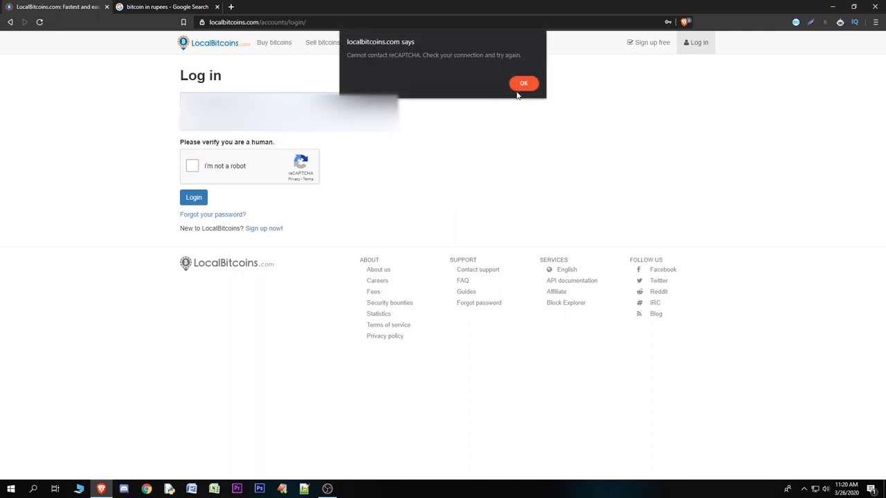
click(523, 84)
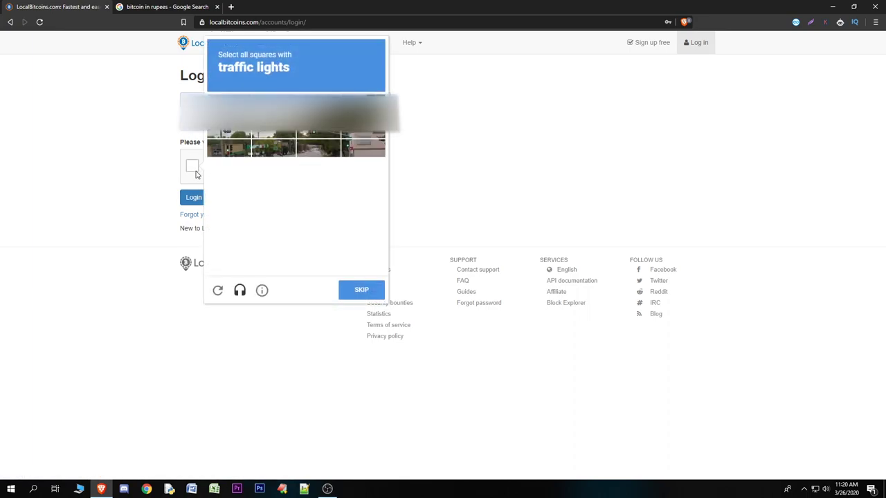
click(228, 160)
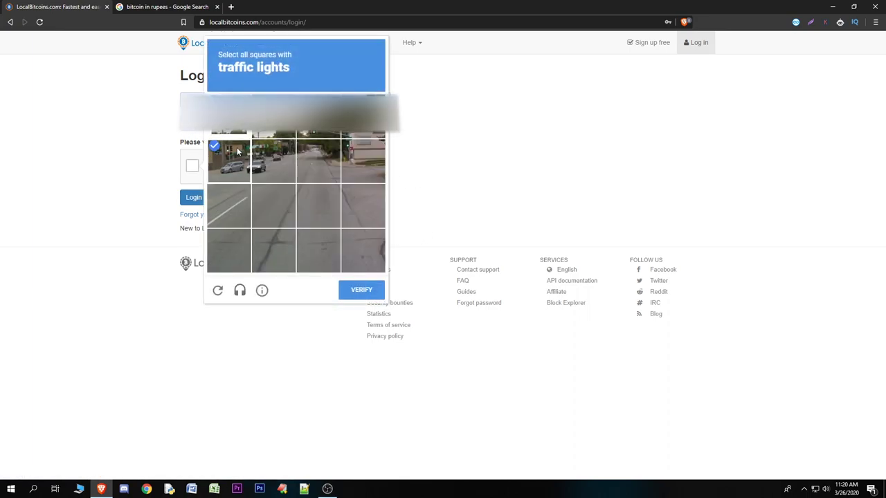
click(360, 290)
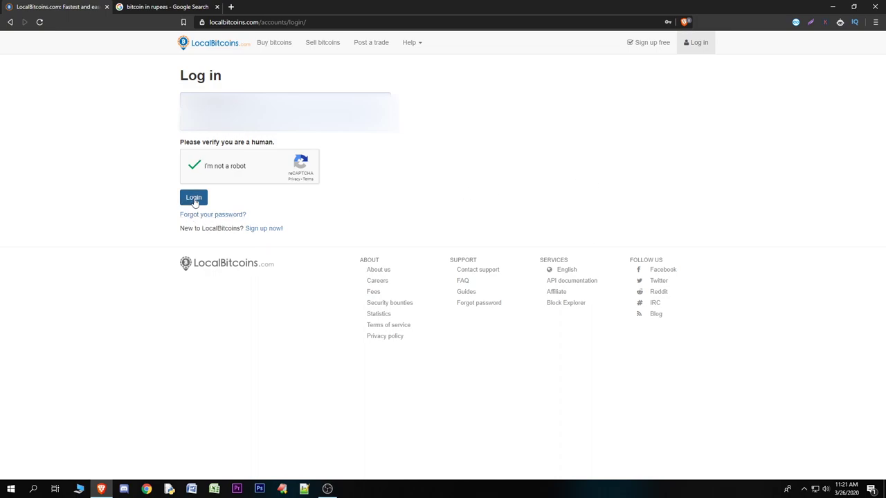
click(195, 198)
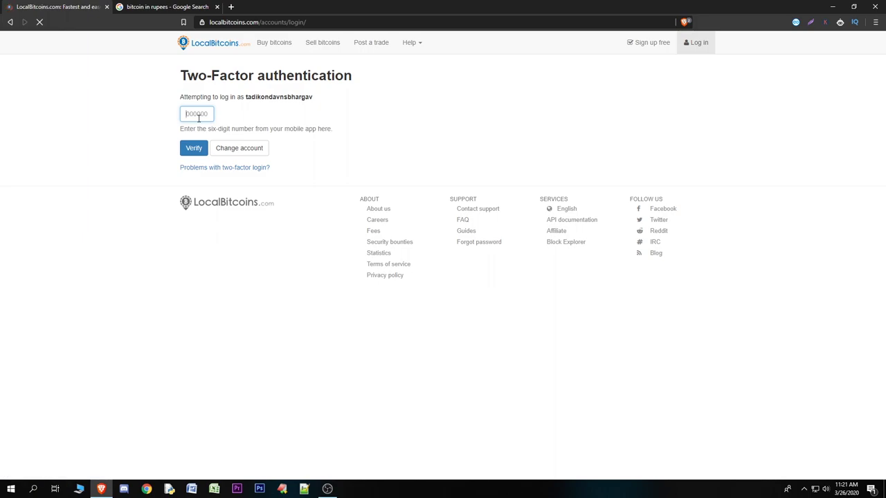
Step: Enter the authenticator app's six-digit two-factor code to complete sign-in
text(4)
text(1)
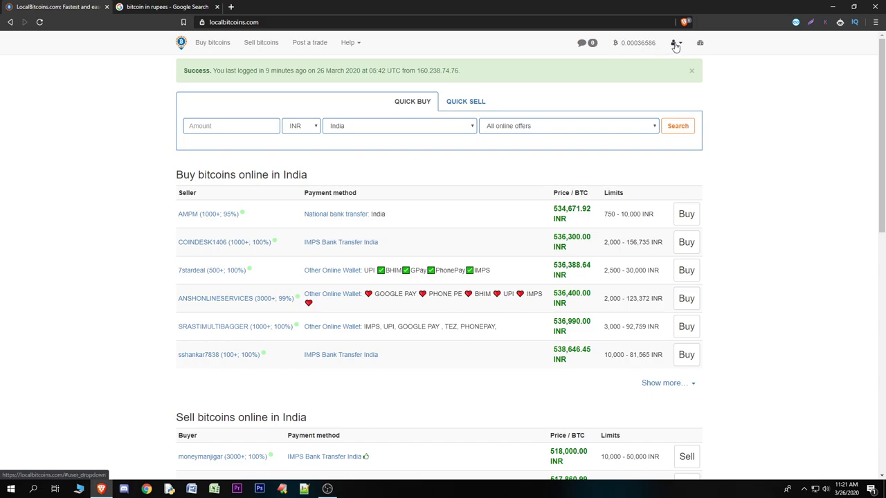
Step: Open Account security from the user menu and switch to the Verification tab
click(673, 44)
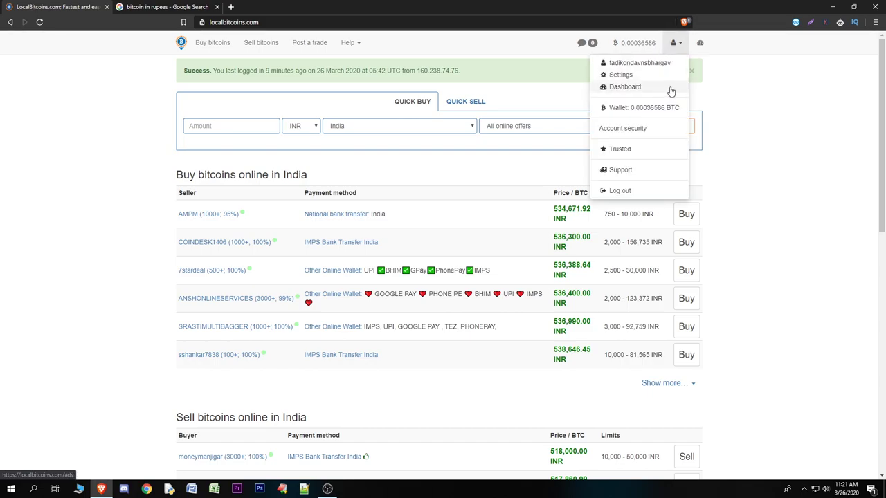
click(648, 130)
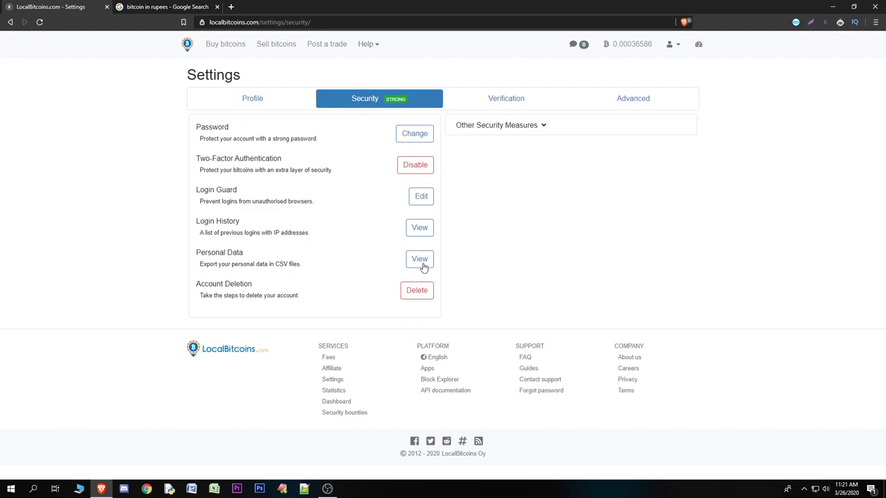
click(505, 100)
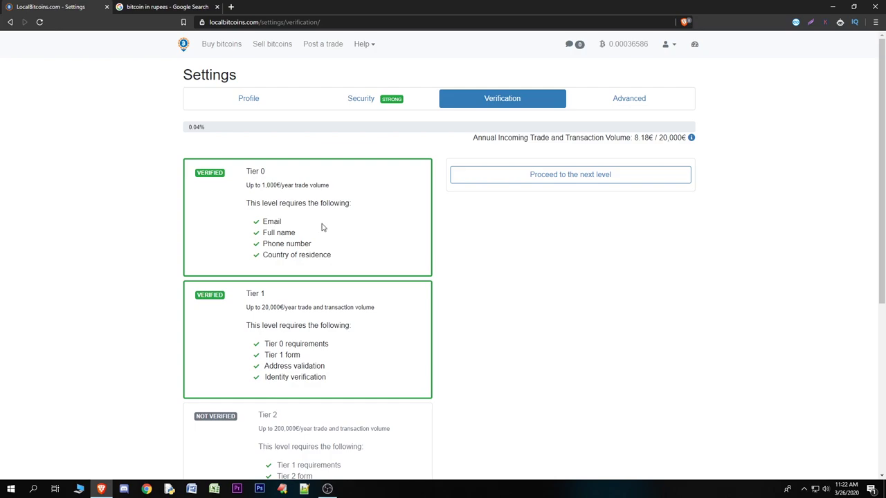
scroll(323, 227, down, 1)
scroll(328, 223, up, 1)
scroll(332, 231, down, 1)
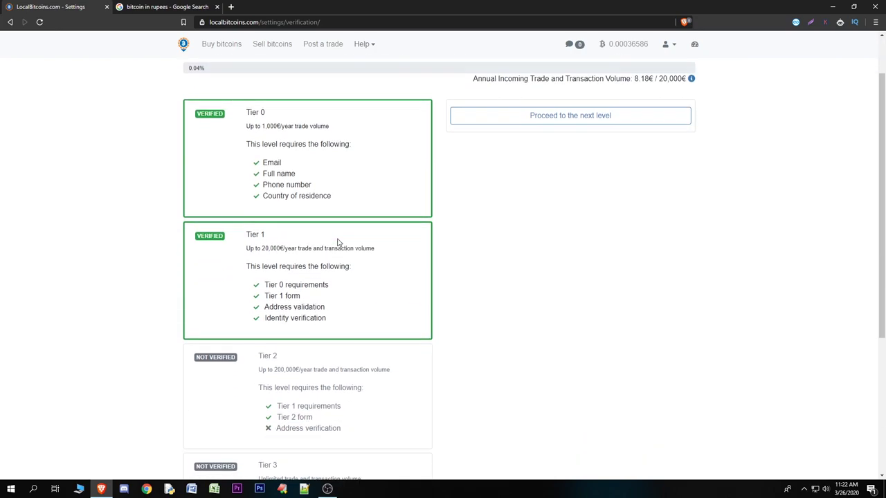
scroll(339, 242, down, 1)
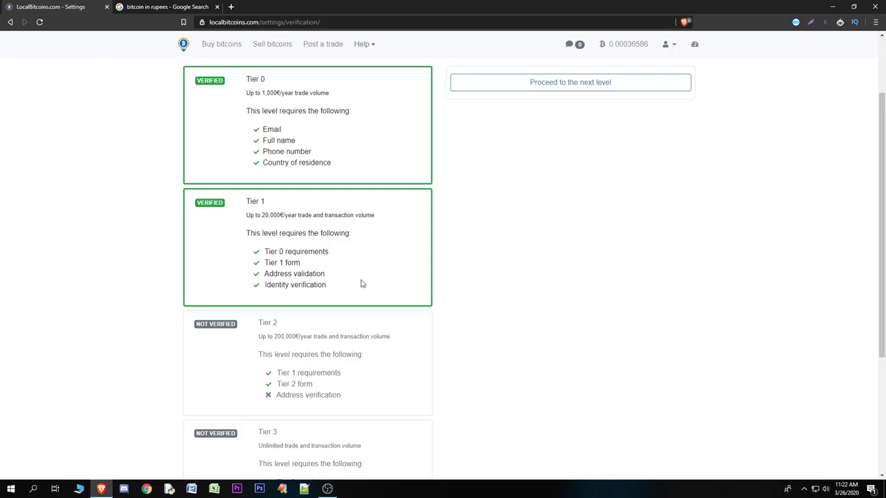
scroll(362, 283, up, 2)
scroll(346, 207, up, 1)
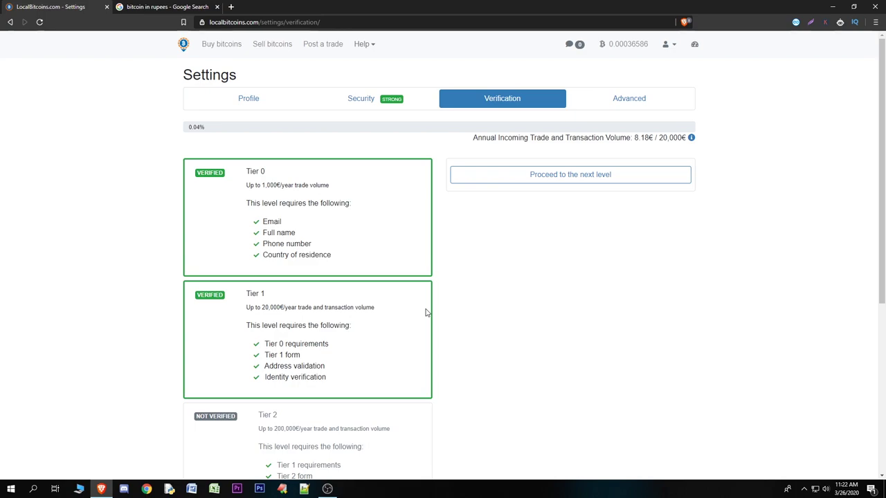
scroll(426, 313, down, 1)
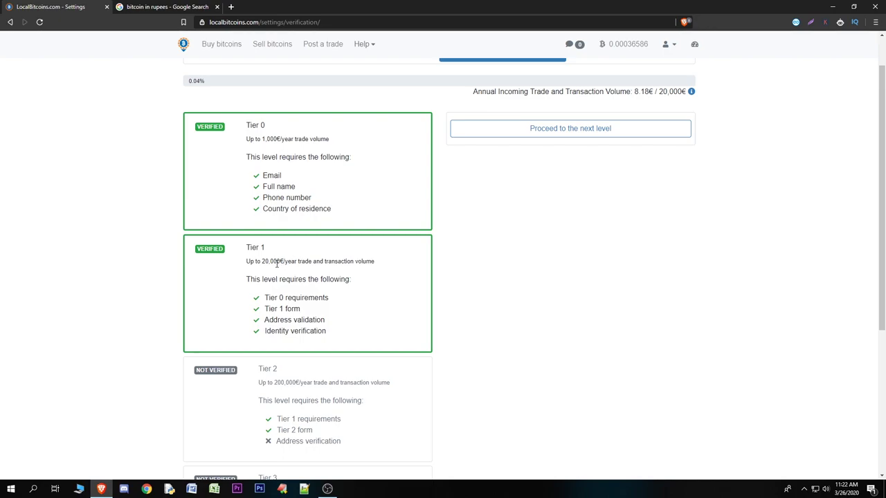
drag(247, 262, 375, 261)
click(411, 275)
scroll(409, 276, down, 2)
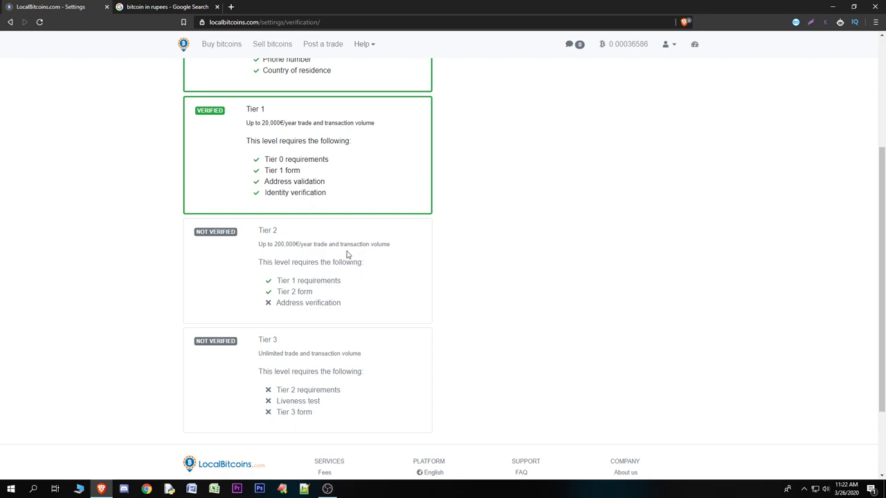
drag(277, 244, 392, 244)
scroll(346, 228, up, 1)
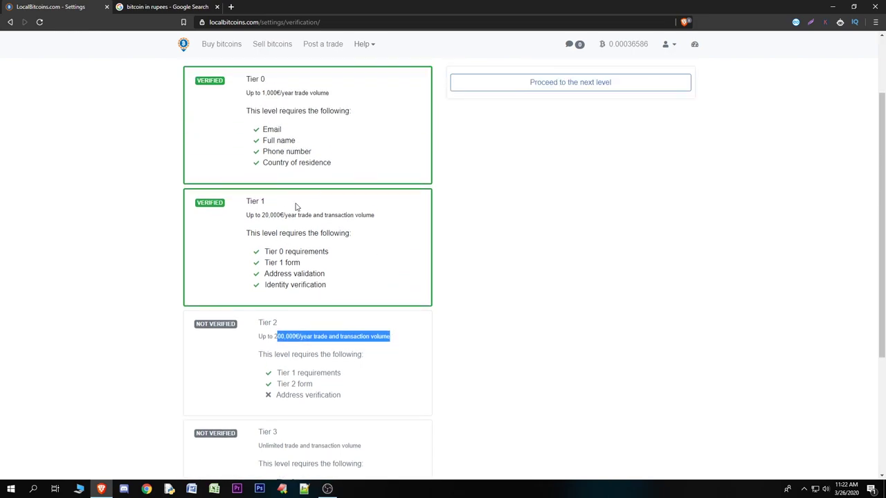
drag(262, 215, 384, 218)
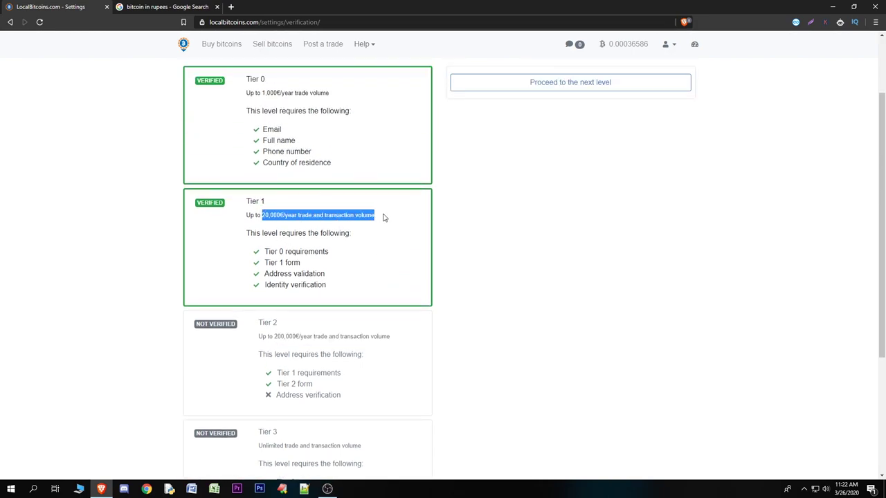
scroll(375, 215, down, 1)
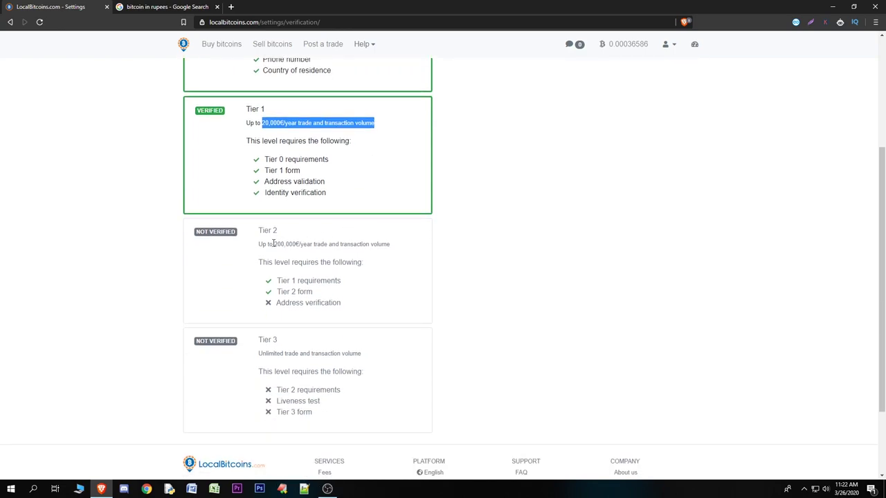
drag(273, 244, 391, 243)
drag(273, 353, 259, 354)
click(378, 346)
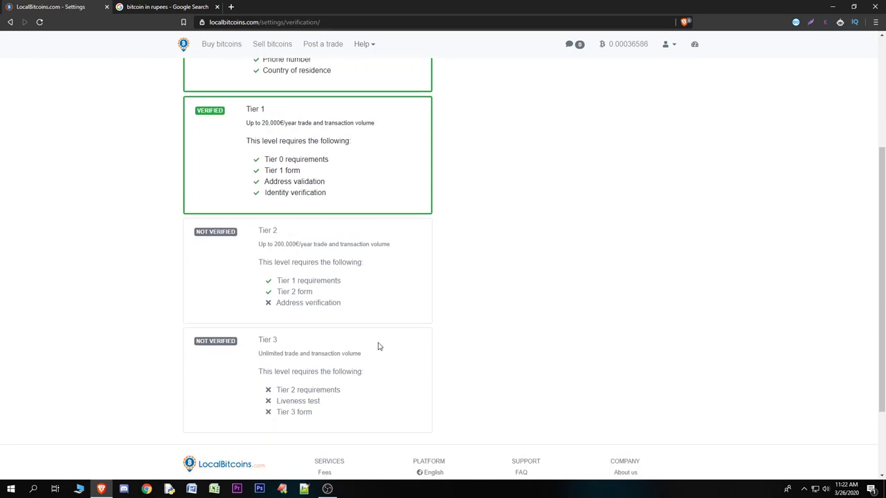
scroll(396, 285, up, 1)
scroll(408, 290, up, 2)
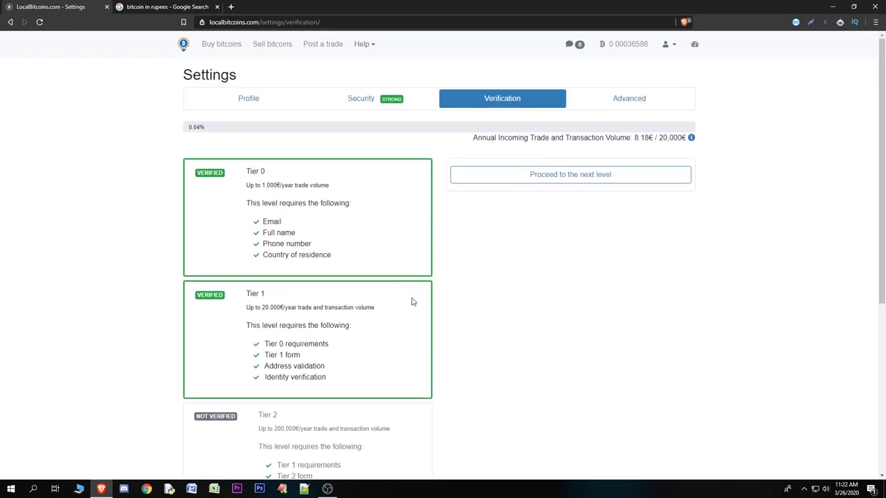
scroll(410, 301, down, 2)
scroll(412, 360, down, 1)
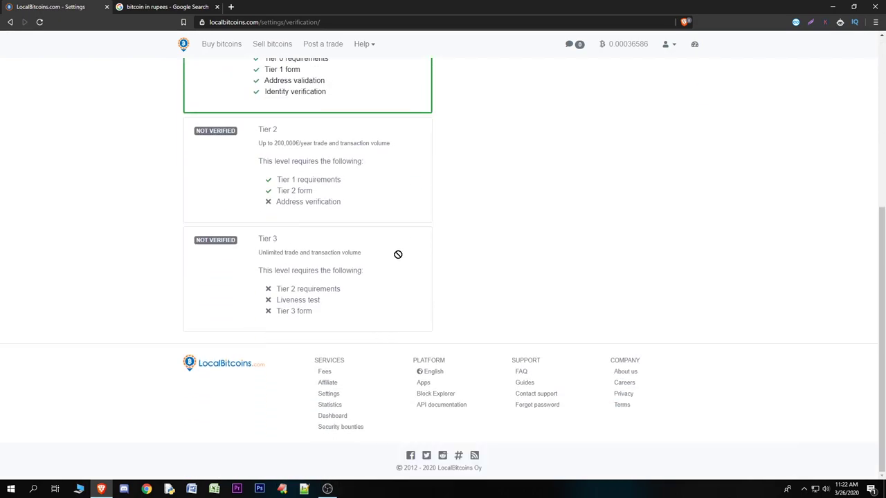
scroll(403, 266, up, 3)
scroll(405, 264, up, 1)
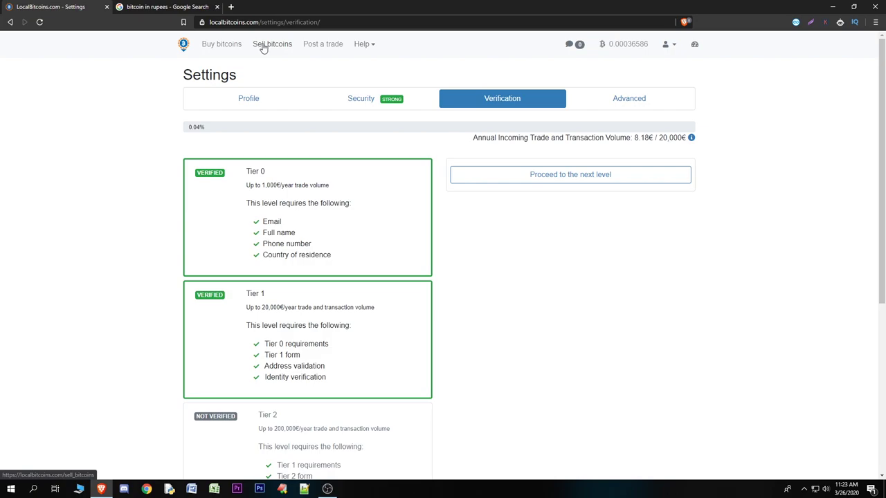
Step: Open the BTC wallet and copy the 0.0000283 BTC transaction fee
click(631, 50)
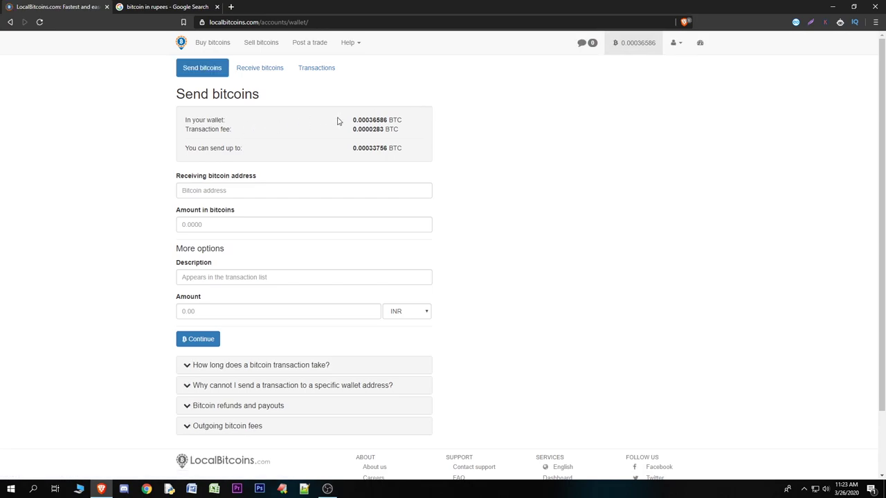
drag(351, 130, 419, 135)
drag(352, 130, 385, 130)
right_click(385, 130)
click(400, 137)
Step: Paste the fee into Google's Bitcoin-to-rupee converter, showing 14.36 INR, then return to the wallet
click(166, 7)
right_click(141, 199)
click(183, 250)
drag(117, 219, 82, 224)
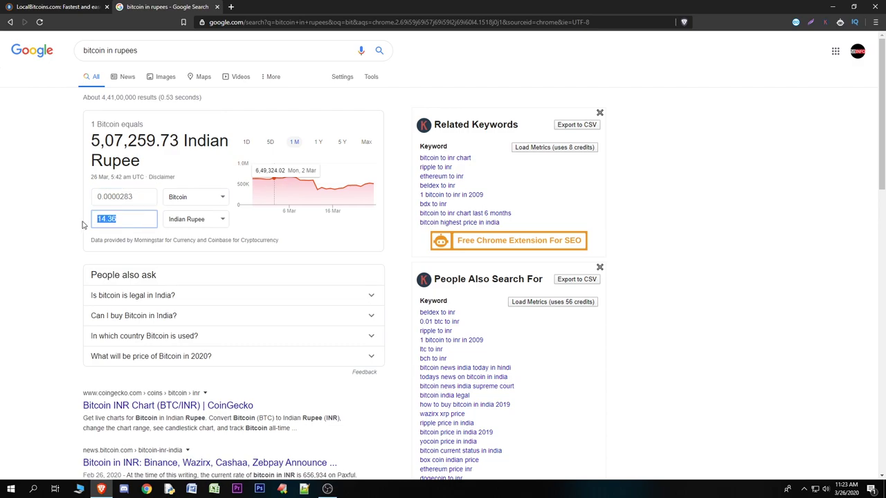
click(67, 216)
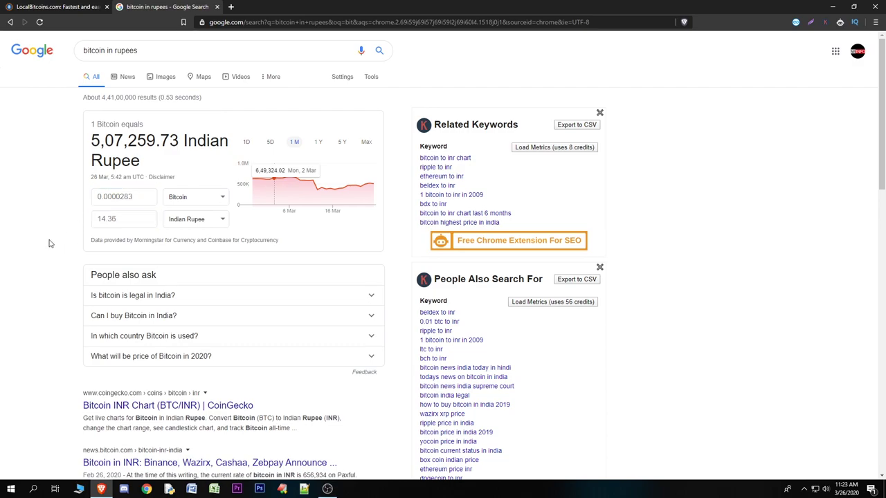
click(75, 6)
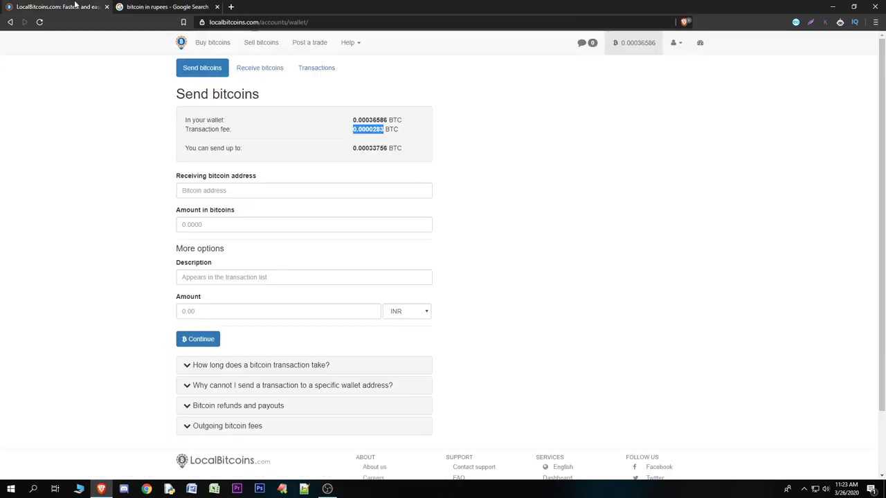
click(323, 152)
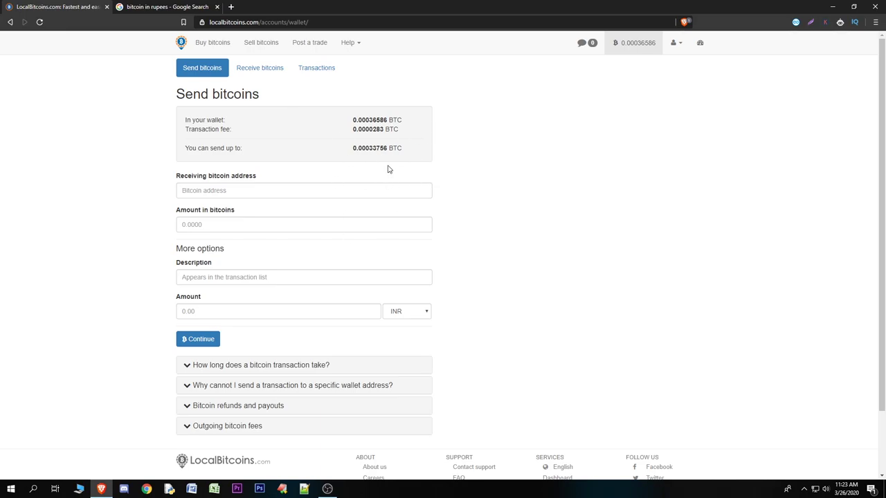
click(261, 69)
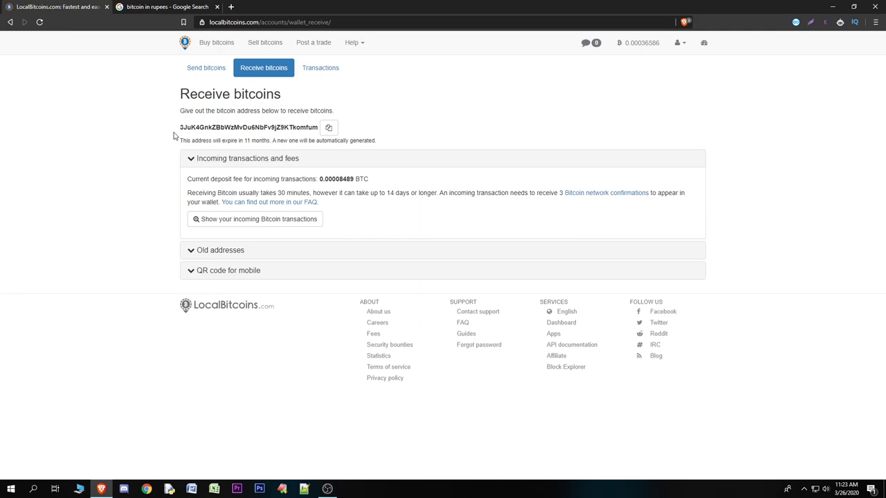
drag(177, 130, 201, 130)
click(201, 130)
click(317, 72)
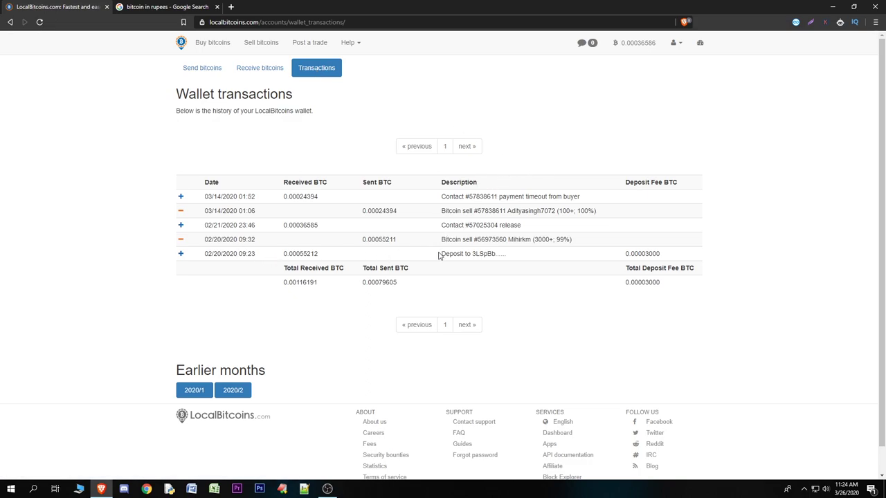
Step: Highlight the deposit, sell, buyer and release entries in the transaction history, then open Buy bitcoins
drag(439, 254, 519, 254)
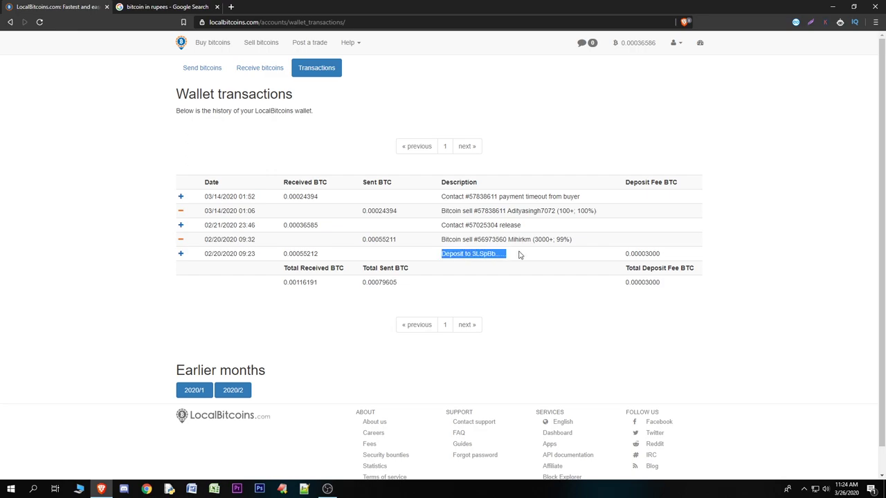
click(515, 254)
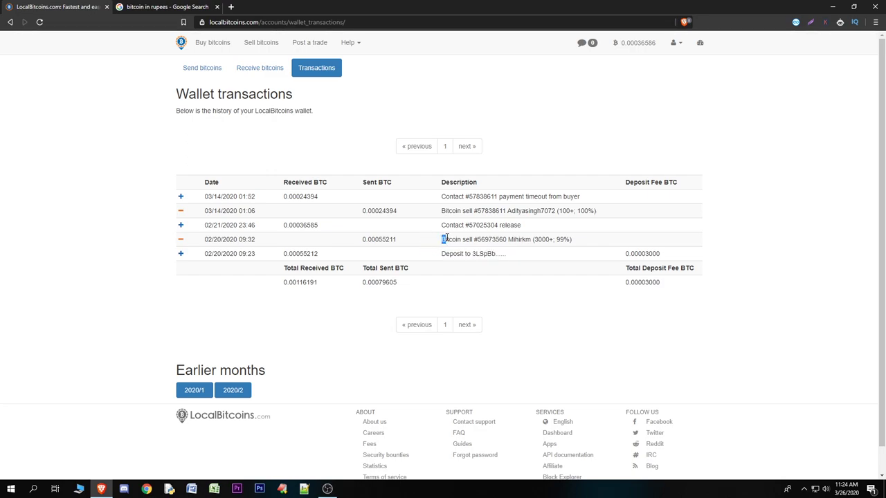
drag(442, 239, 579, 238)
click(514, 254)
drag(506, 240, 533, 240)
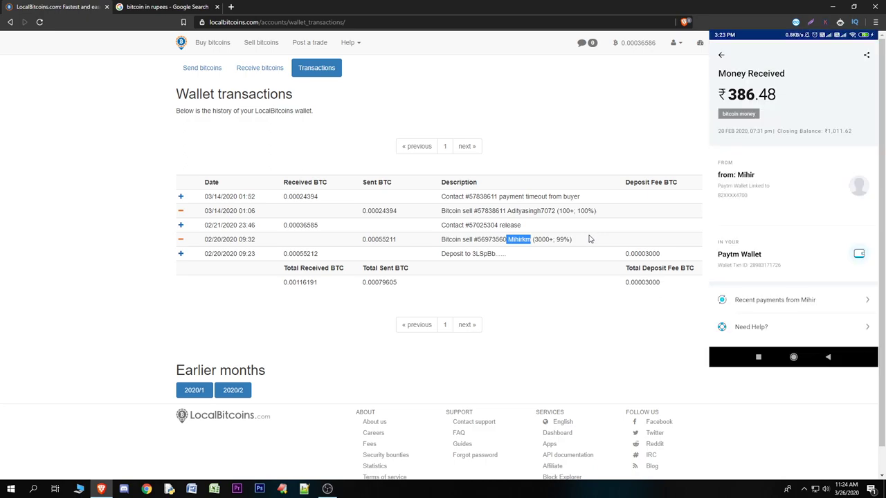
click(520, 252)
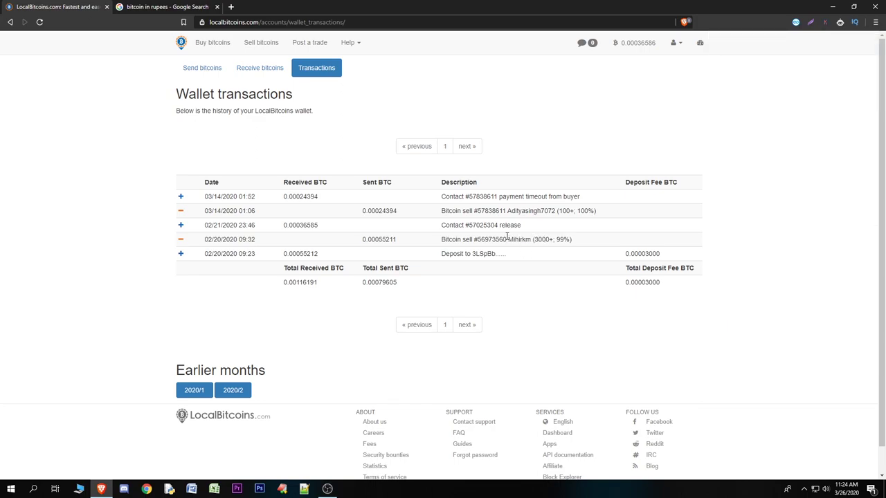
drag(507, 239, 538, 239)
click(539, 259)
drag(427, 225, 529, 227)
click(220, 49)
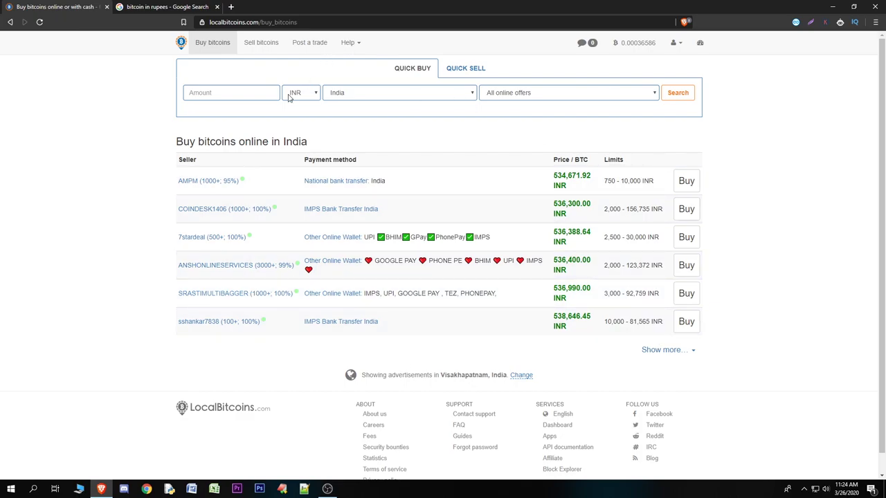
Step: Search QUICK SELL offers for amount 1 in India with PayTM as payment method
click(244, 94)
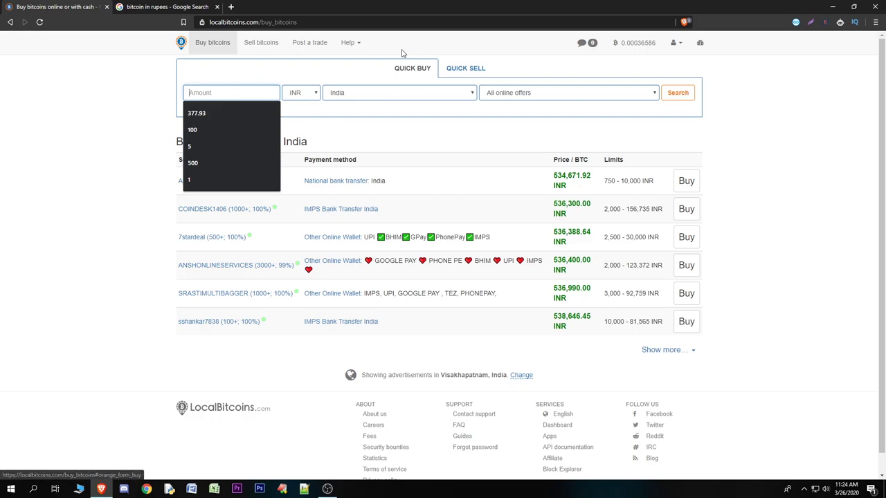
click(453, 68)
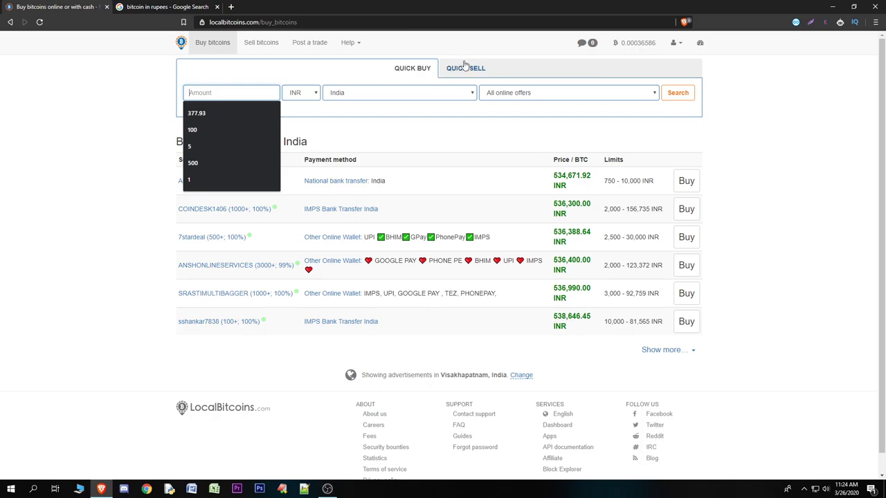
click(240, 92)
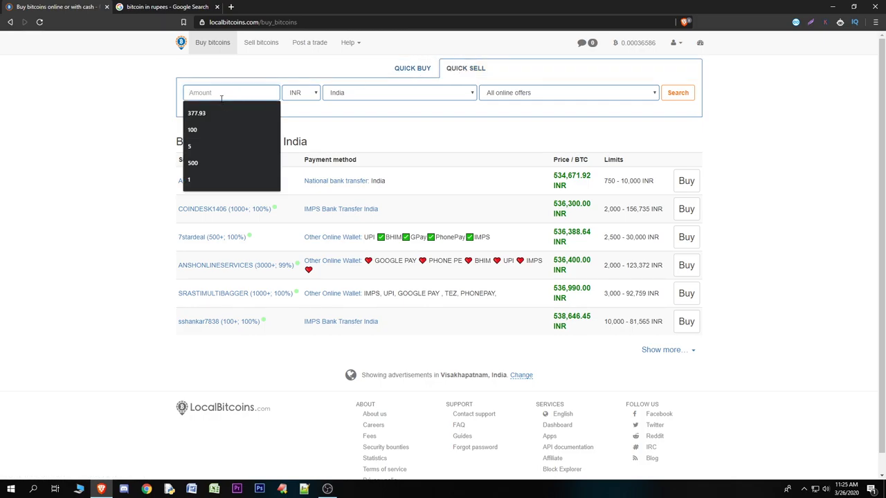
text(1)
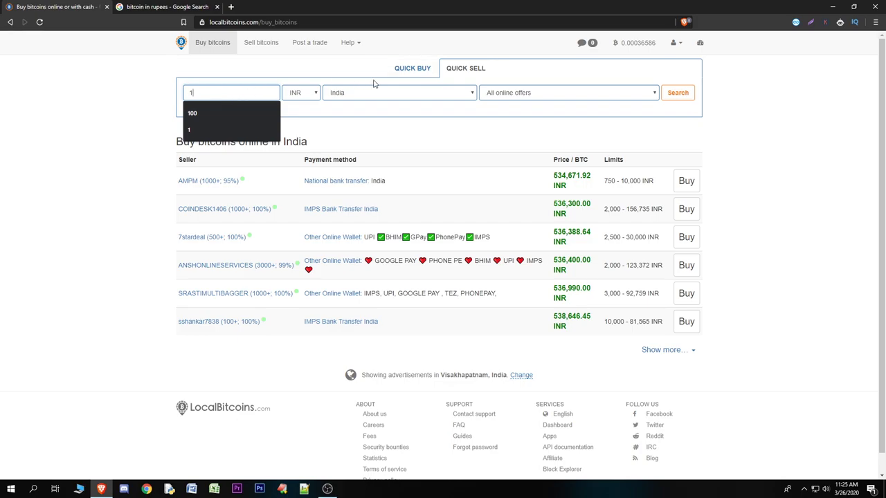
click(516, 93)
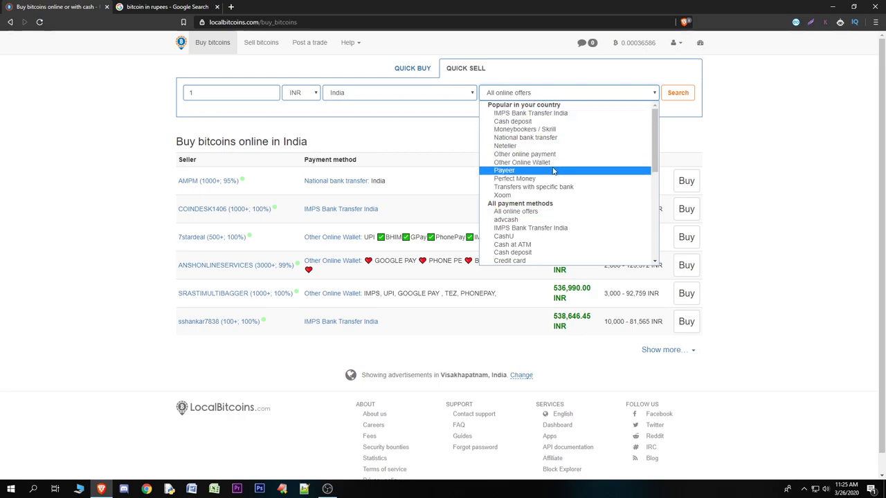
scroll(553, 171, down, 3)
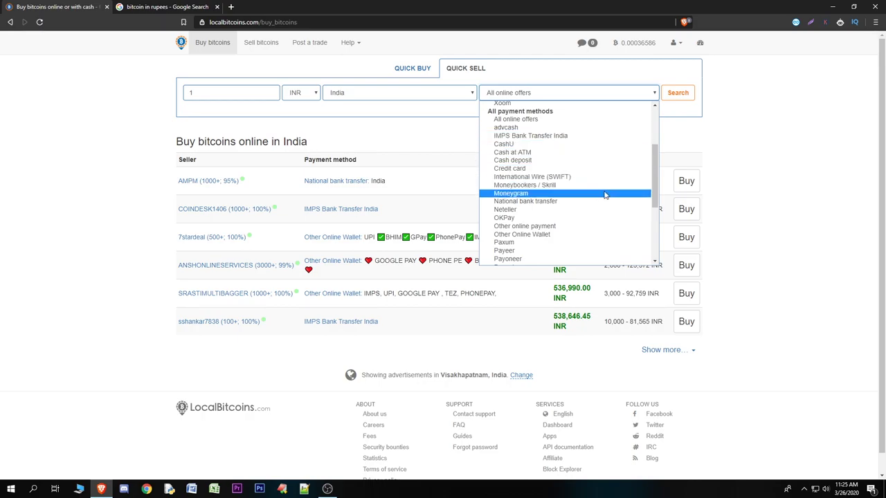
scroll(610, 183, down, 5)
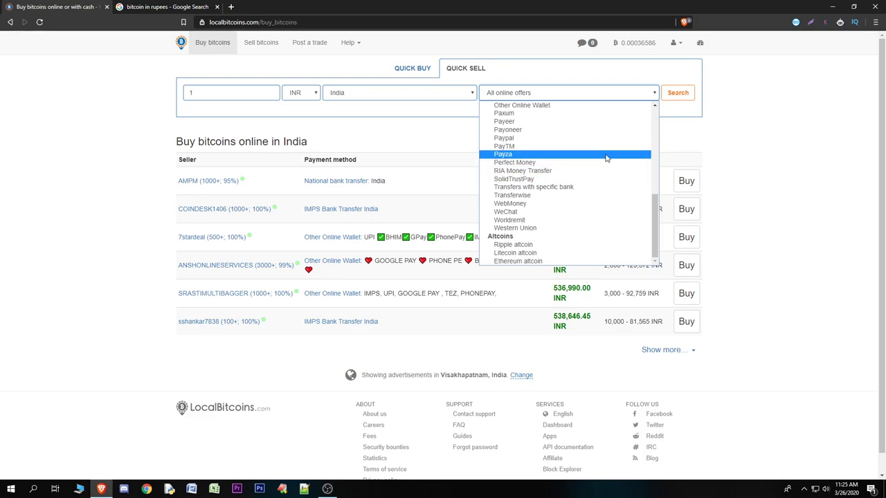
click(614, 146)
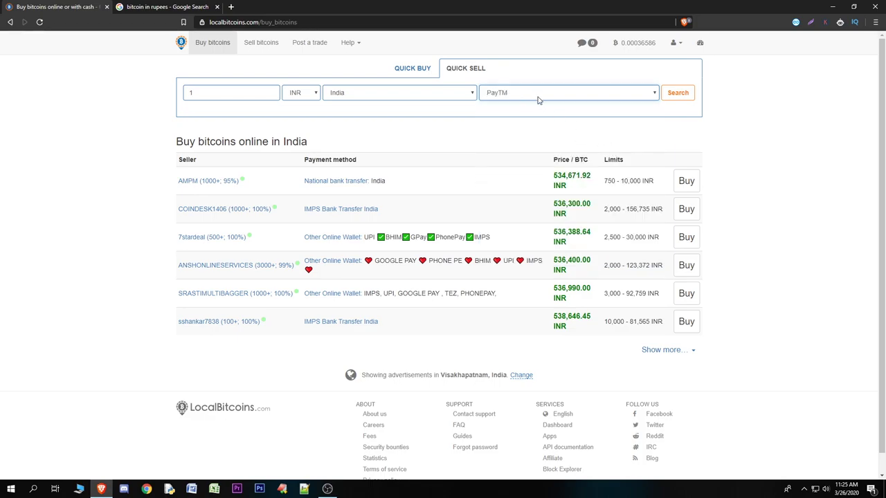
click(671, 95)
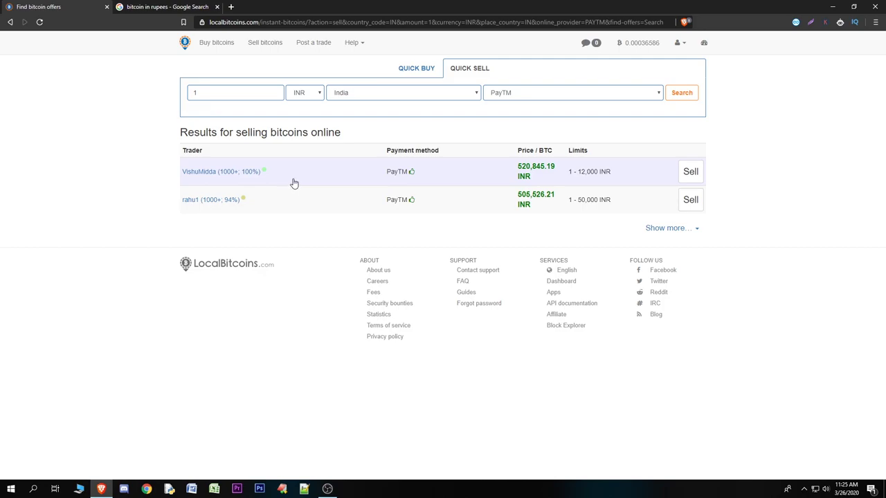
Step: Open the top PayTM trader's sell offer at 520,845.19 INR/BTC
click(687, 172)
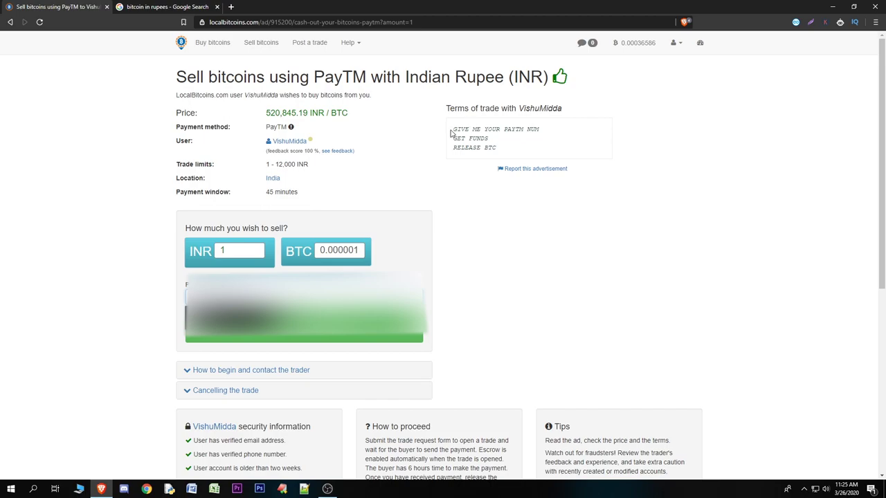
Step: Read the ad's terms of trade, including GET FUNDS and RELEASE BTC lines, then submit the request
drag(455, 128, 559, 125)
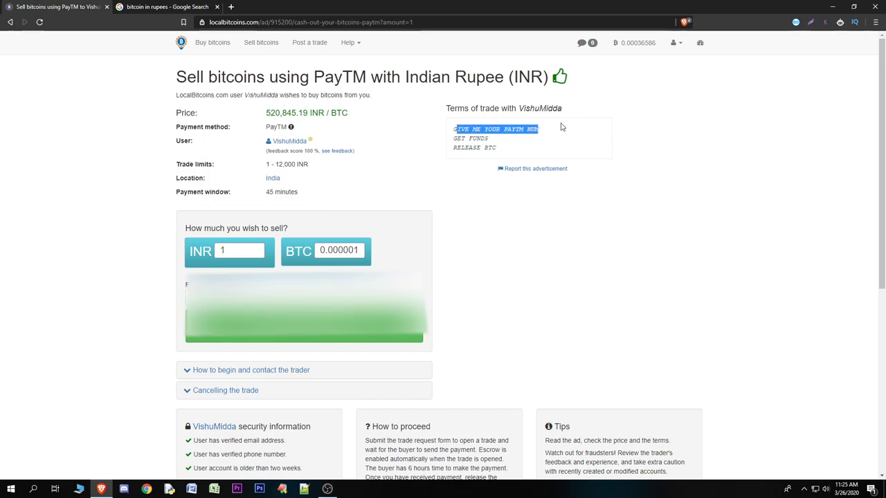
click(455, 139)
drag(455, 139, 505, 141)
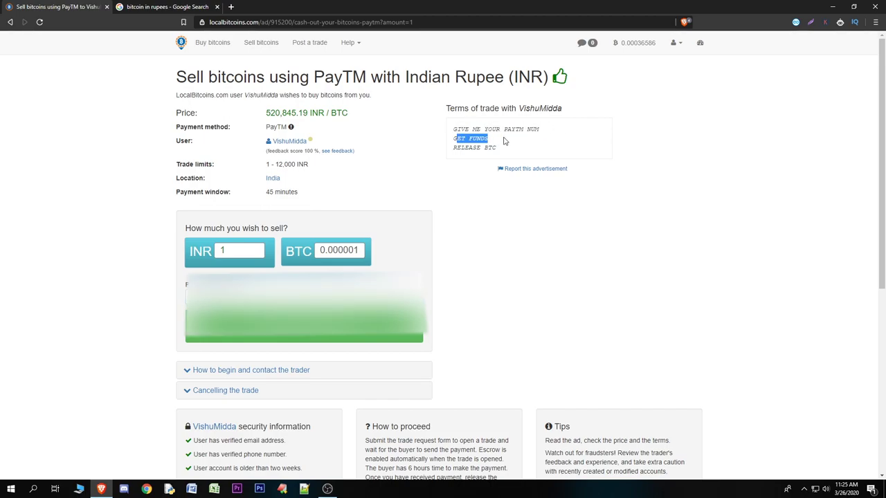
drag(452, 148, 518, 147)
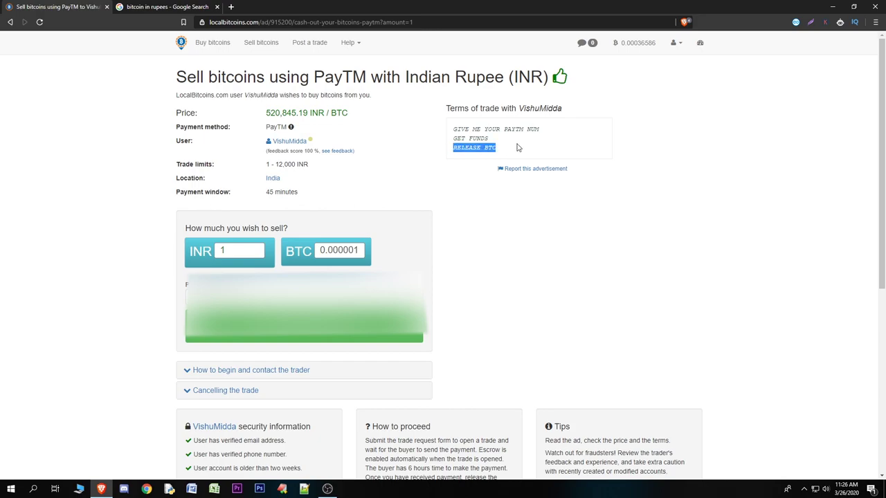
click(518, 147)
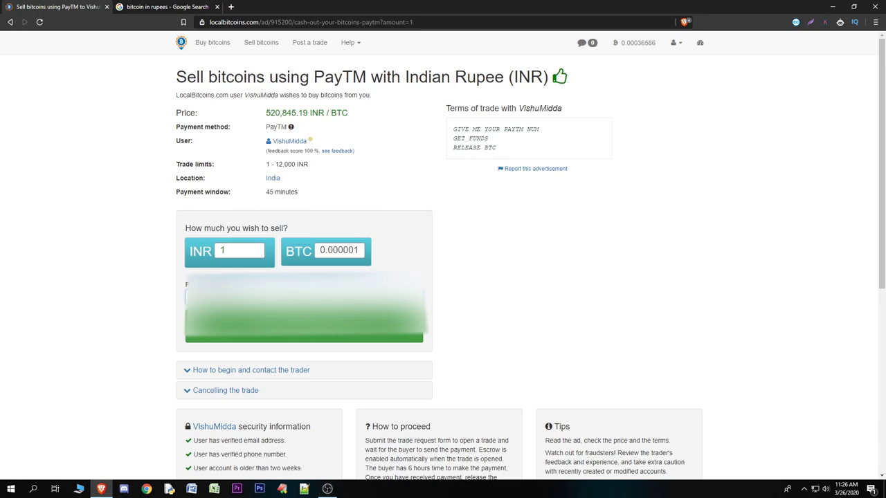
key(Return)
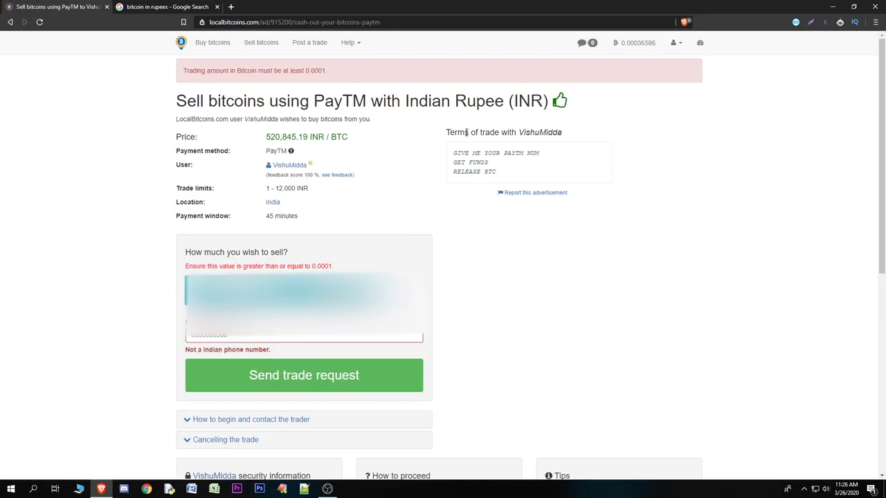
Step: Fix the minimum-amount and phone-number errors and resend, opening a 100 INR (0.00019200 BTC) trade
drag(184, 61, 402, 68)
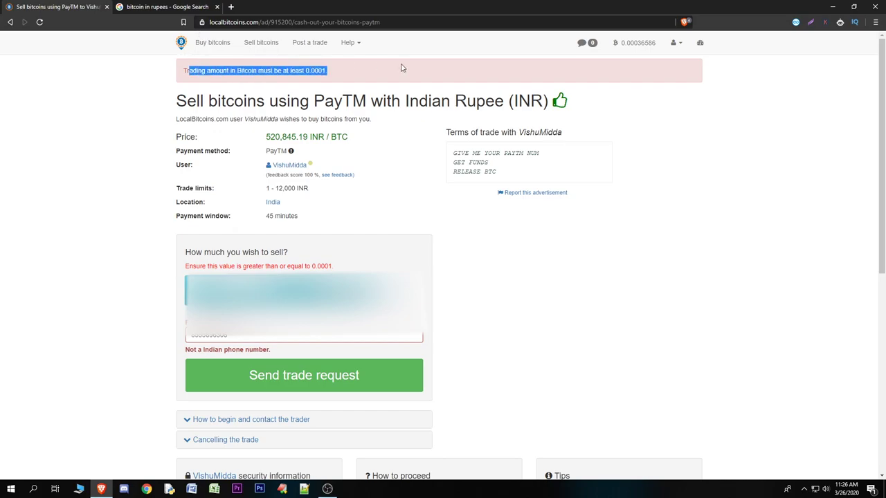
click(401, 68)
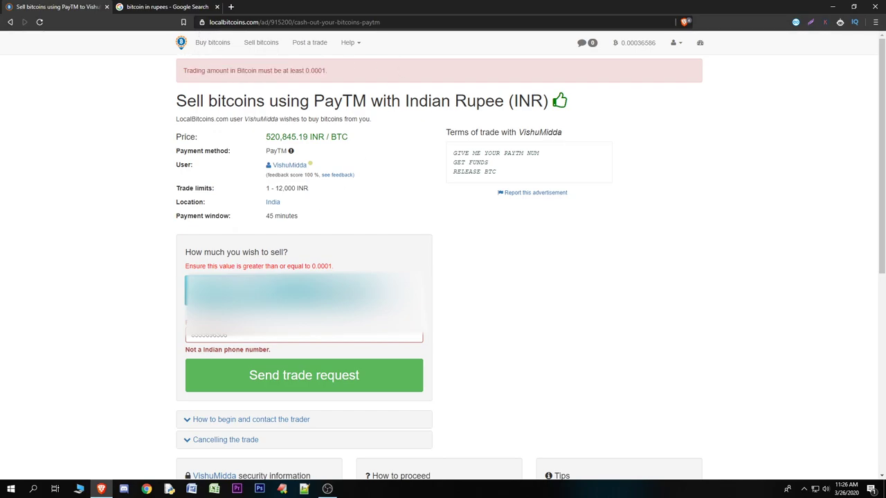
key(Return)
drag(185, 350, 223, 349)
click(250, 337)
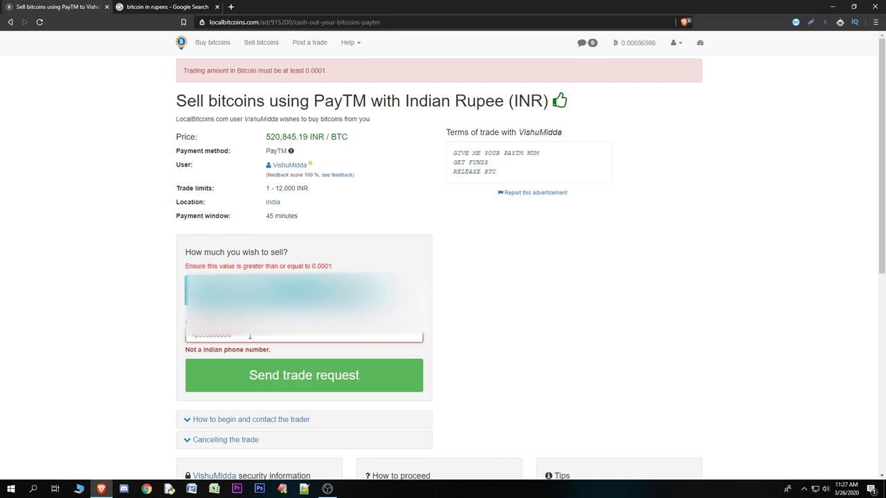
key(Return)
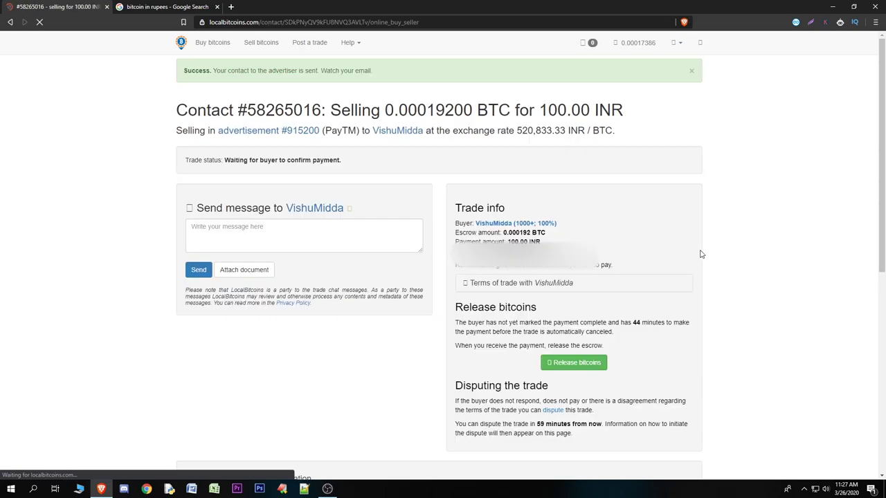
click(314, 232)
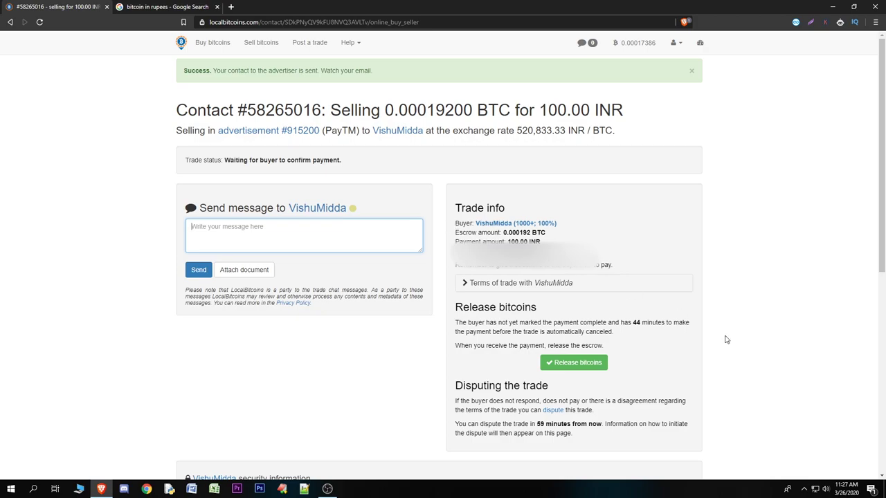
drag(633, 322, 680, 322)
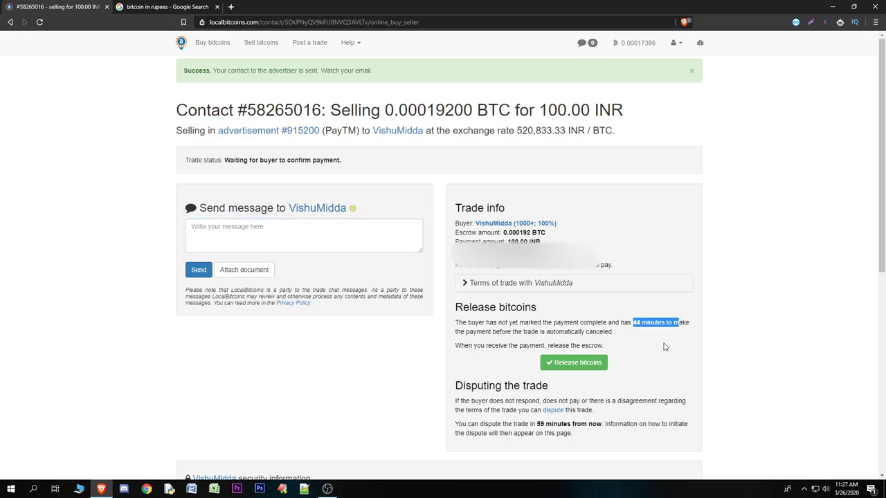
click(664, 346)
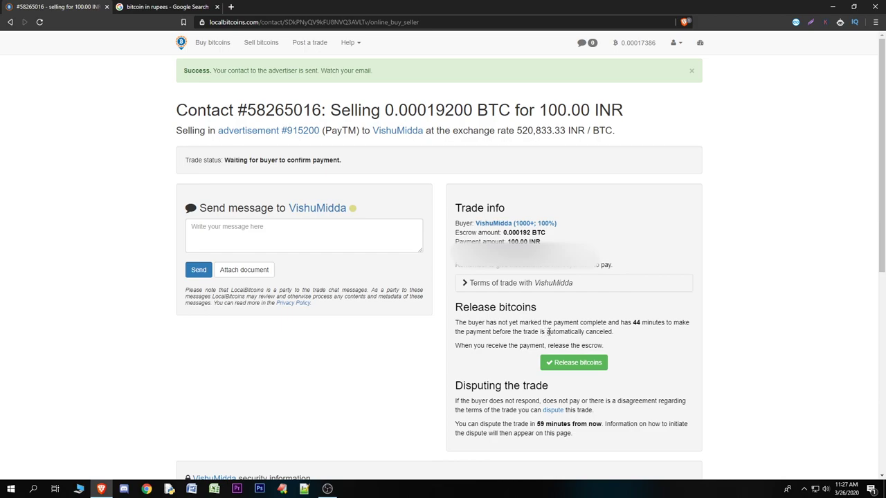
drag(546, 332, 620, 335)
click(642, 339)
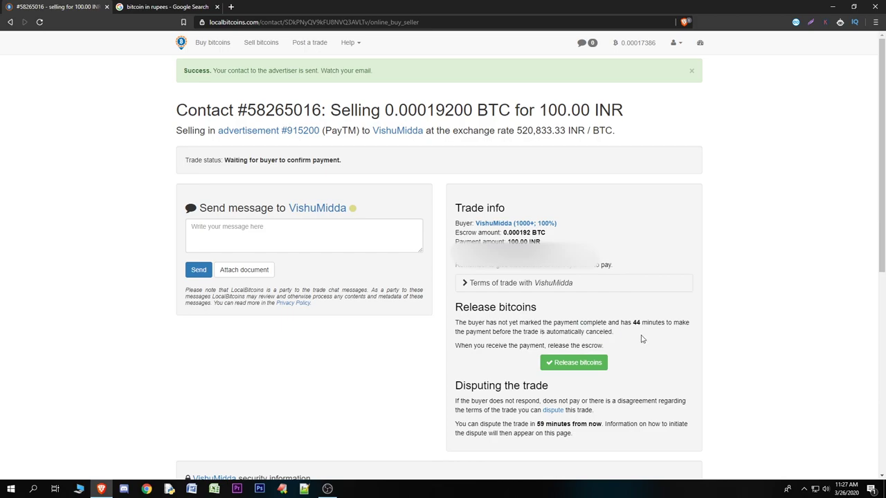
click(239, 223)
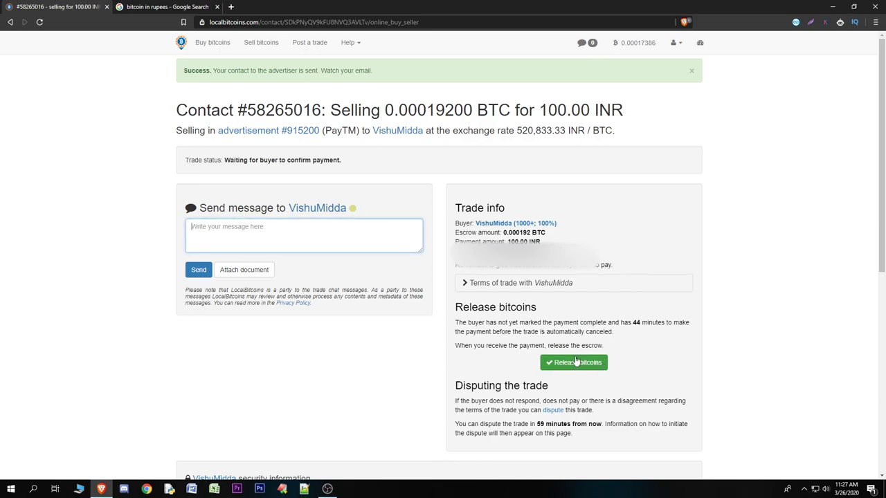